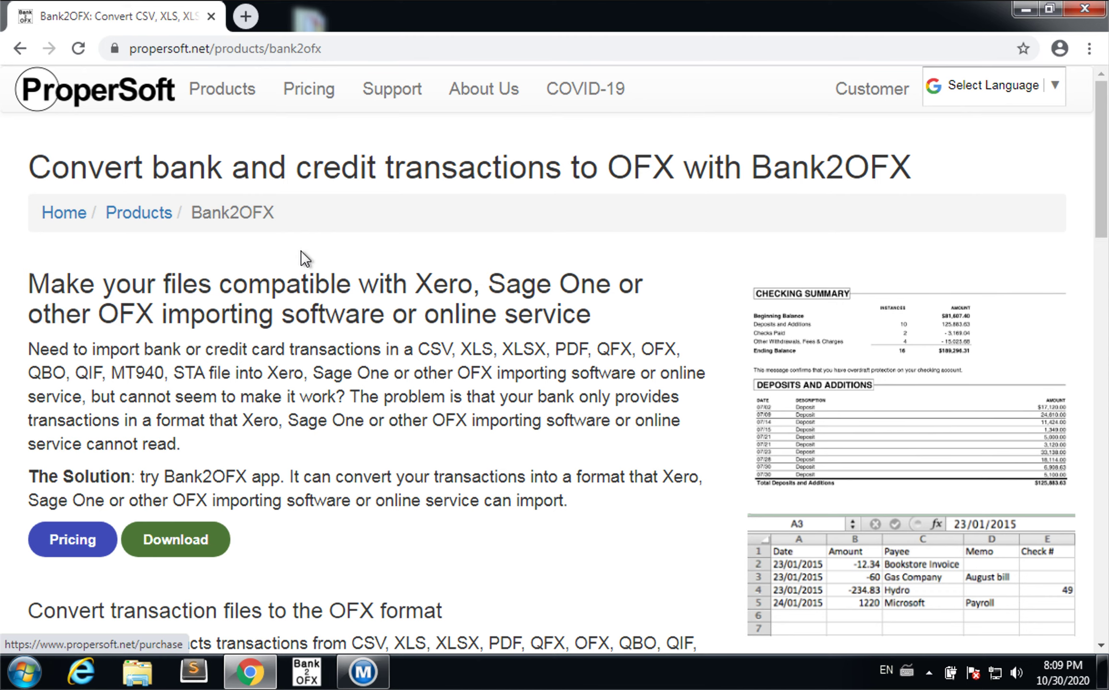
Download the Windows installer for Bank2OFX from the ProperSoft product page.
click(163, 541)
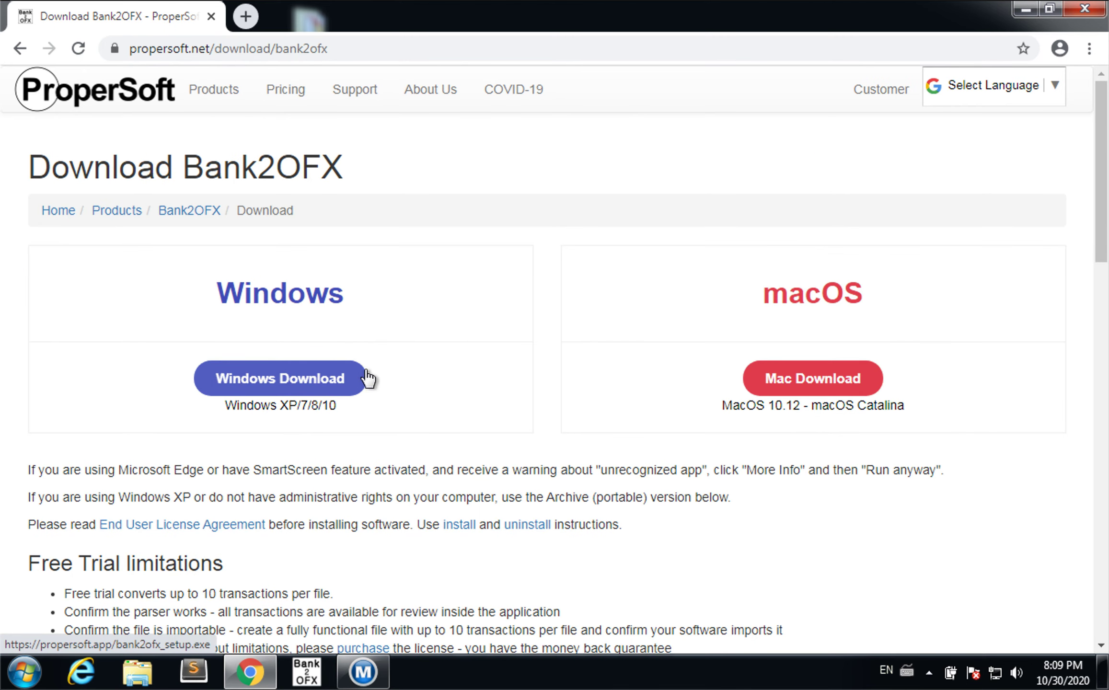
click(284, 390)
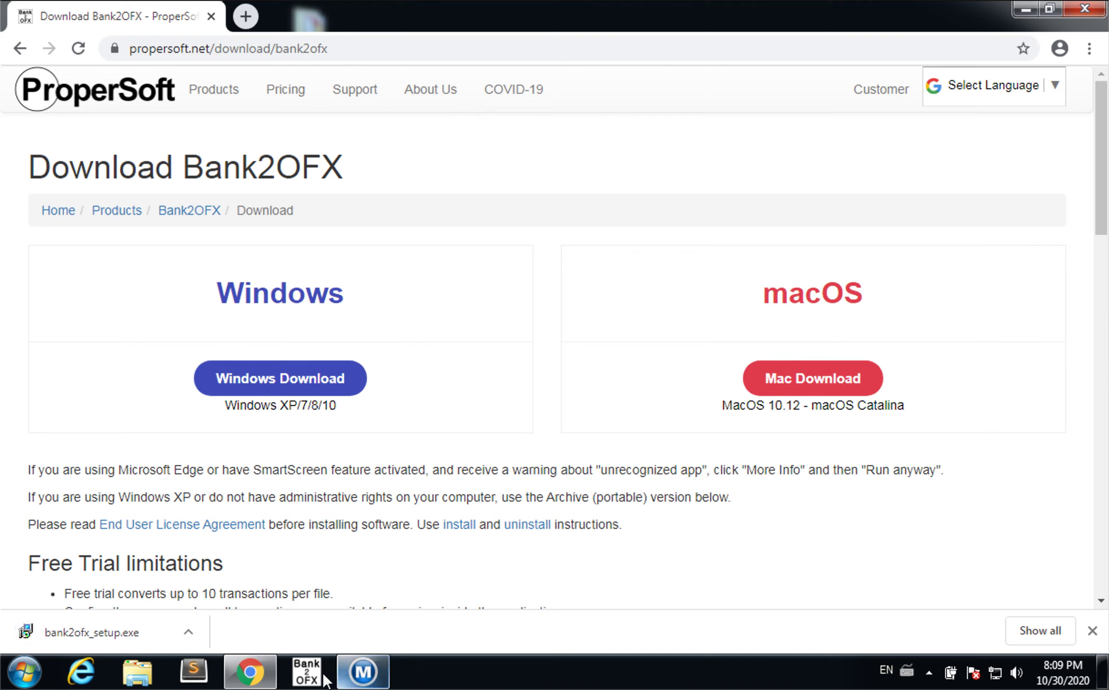
Switch to Bank2OFX, dismiss its startup notes, and load the sample CSV file from the Downloads folder.
click(307, 672)
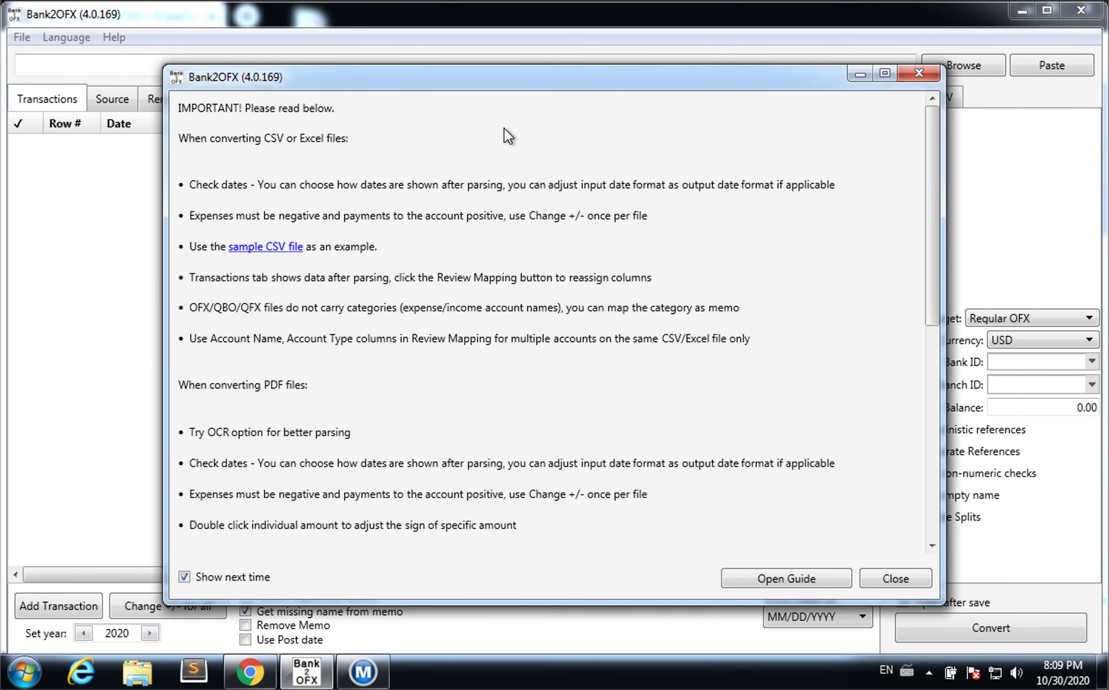
drag(935, 132, 924, 90)
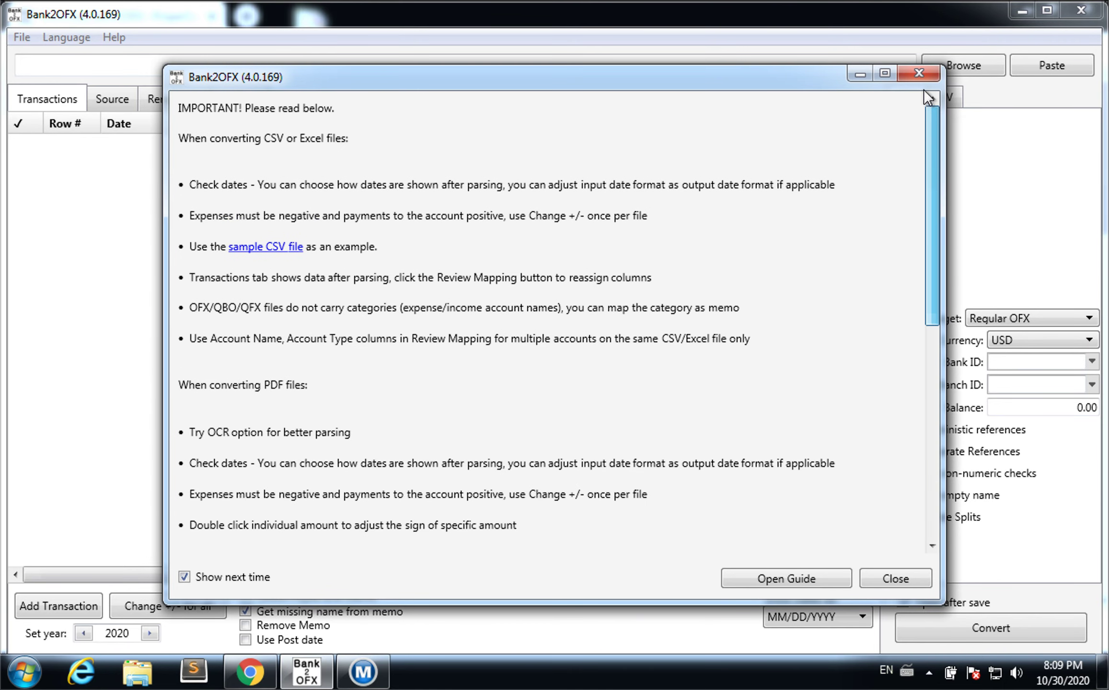
click(891, 579)
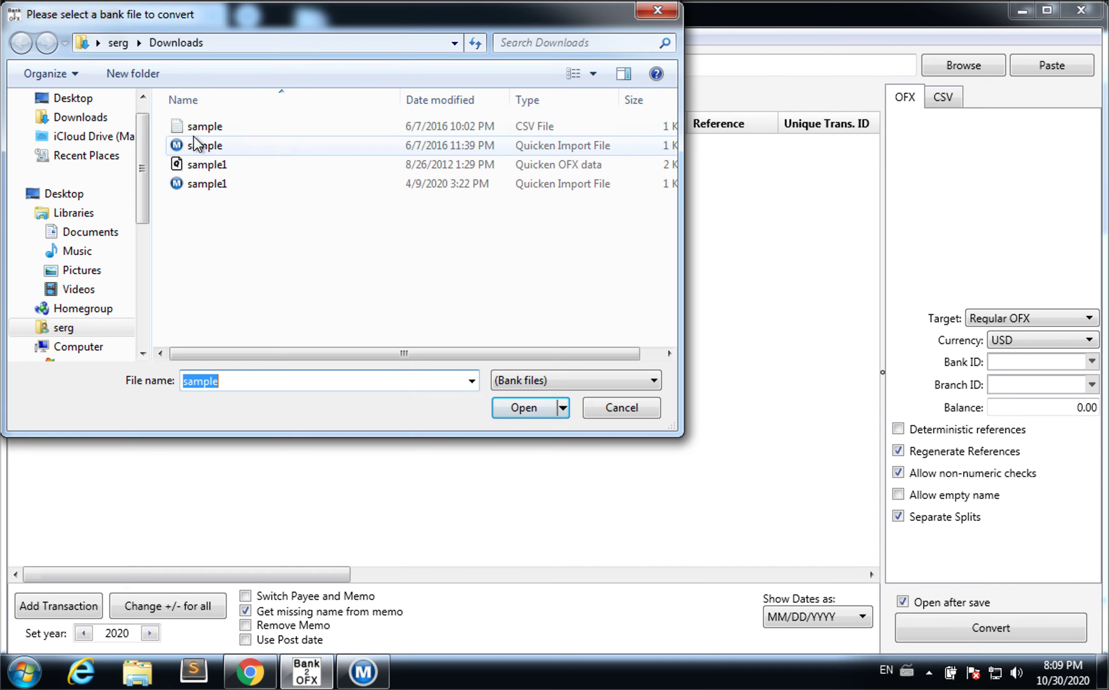
click(210, 126)
click(522, 408)
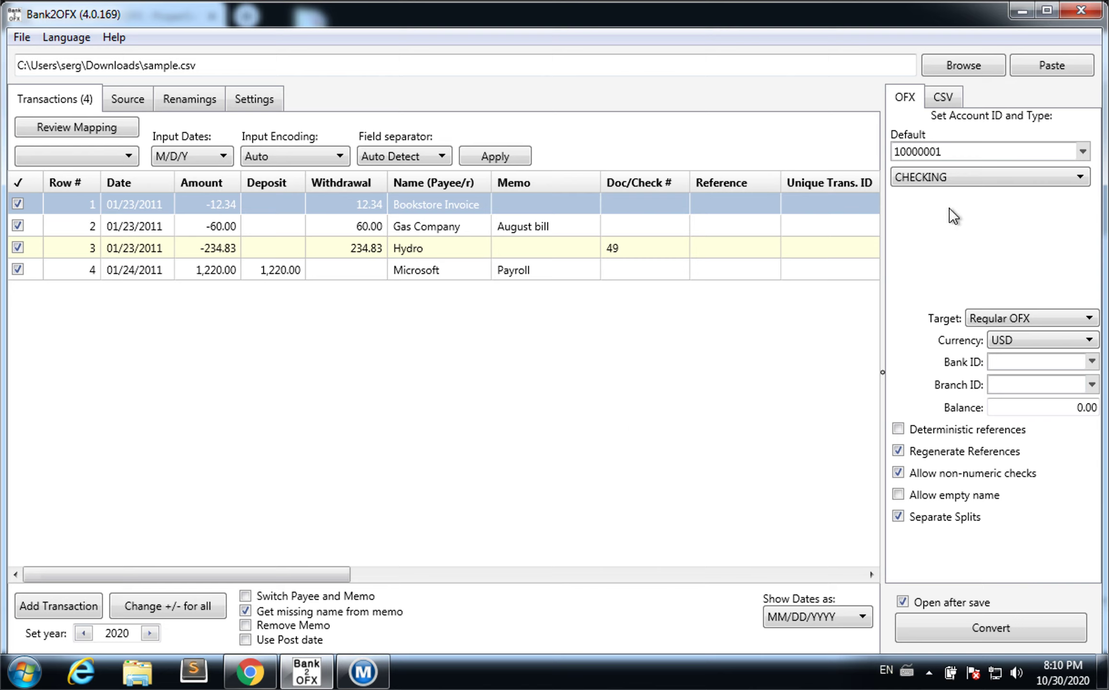
click(995, 152)
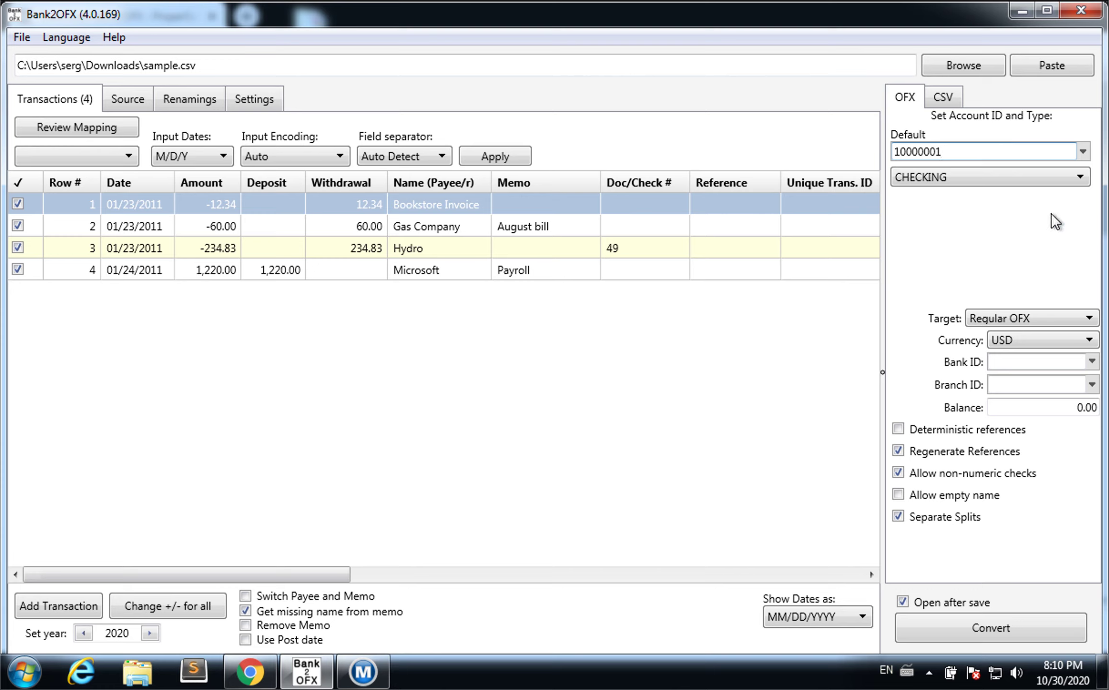
click(1082, 179)
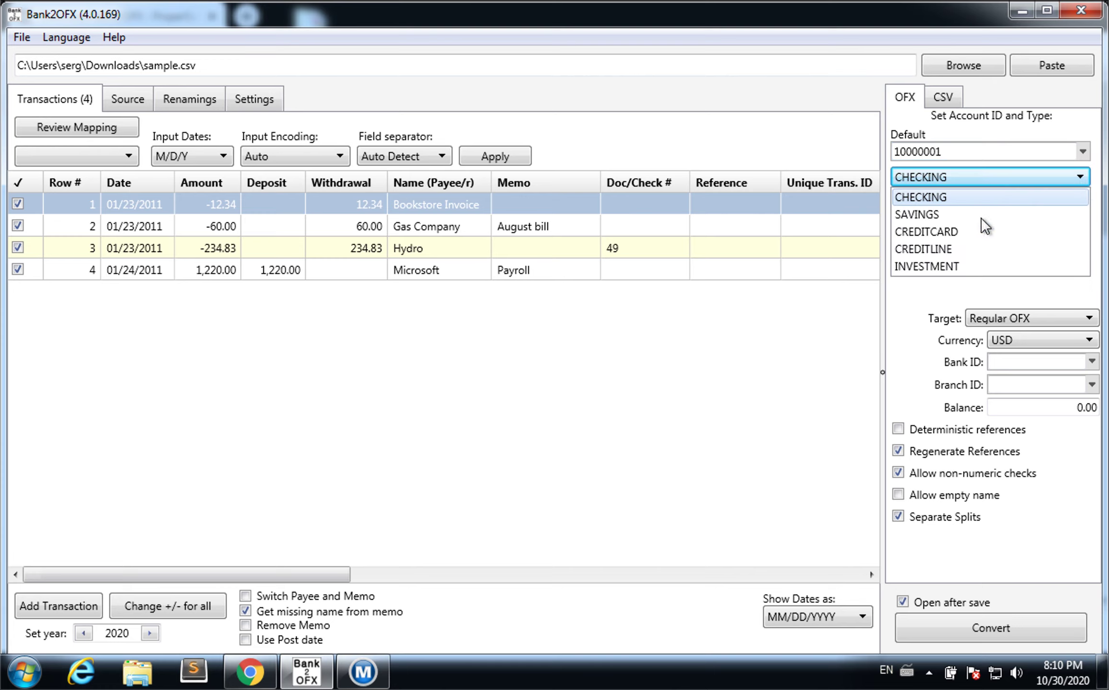
click(1082, 179)
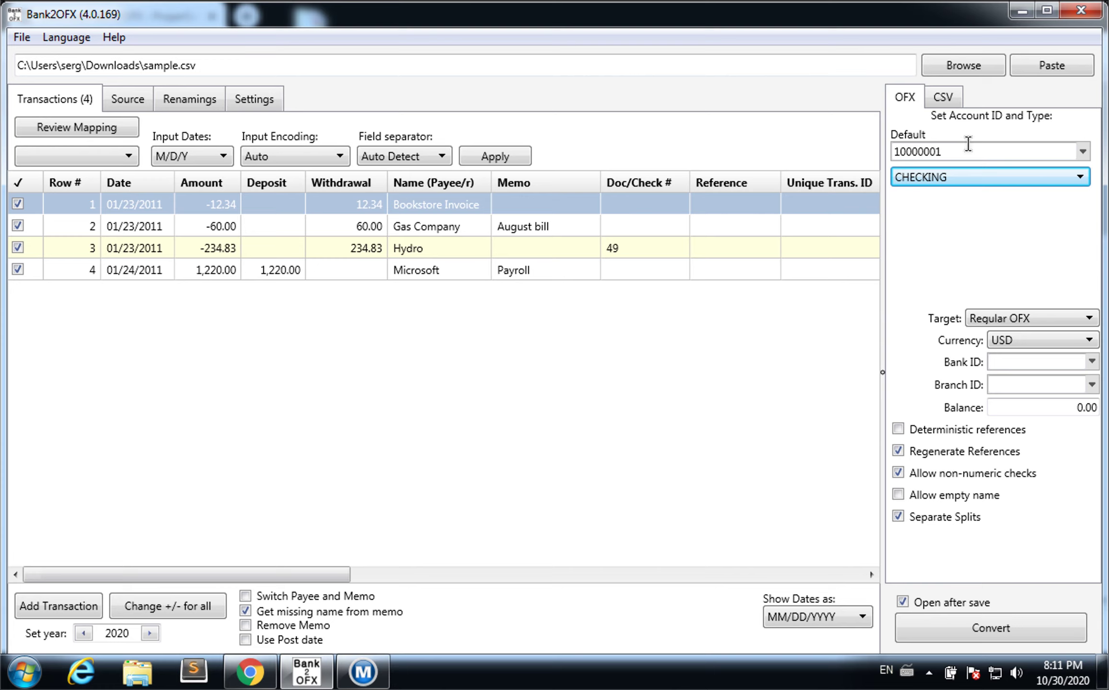
Change the last digit of the default account ID to 2 and set the account type to CREDITCARD.
click(956, 154)
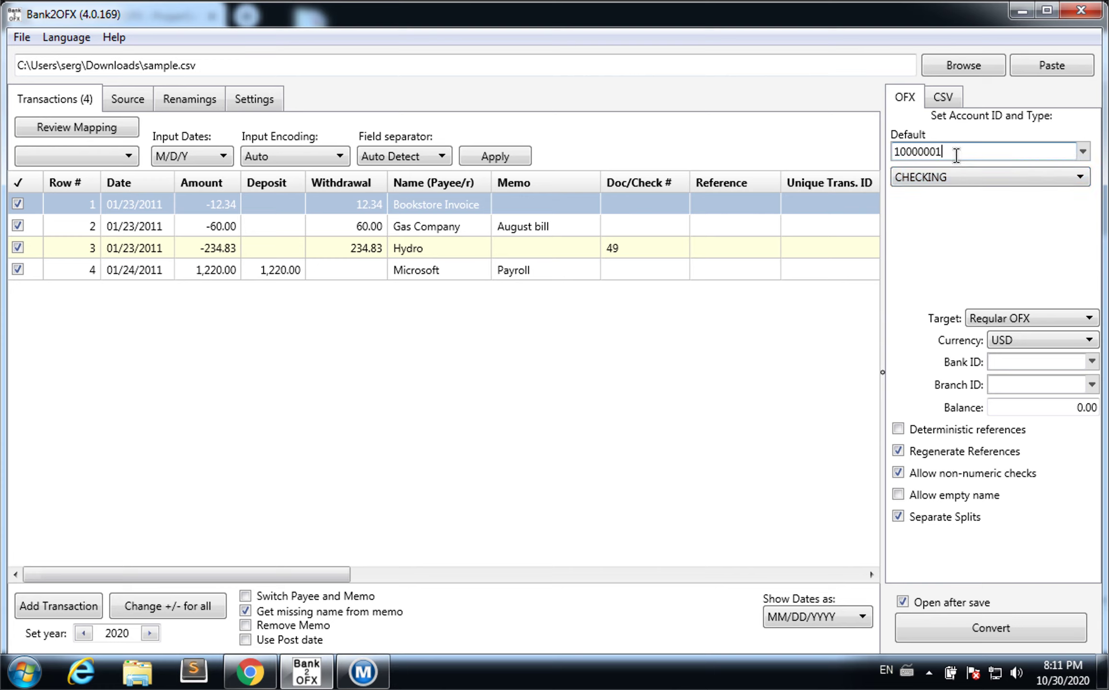
key(BackSpace)
text(2)
click(1082, 181)
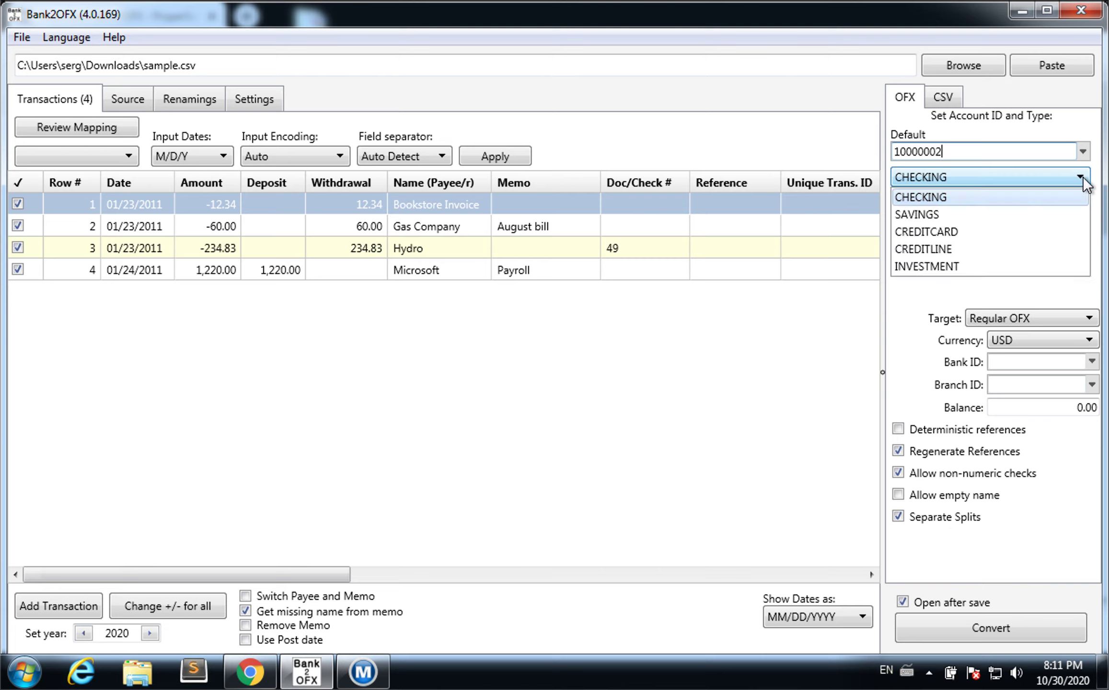
click(966, 232)
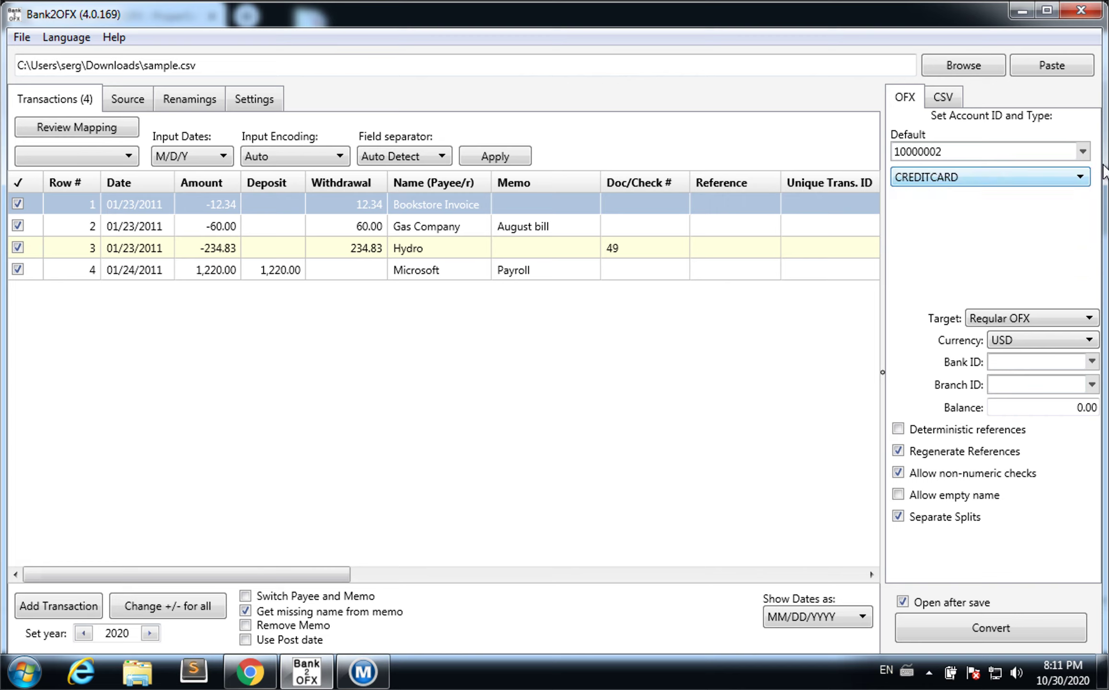
Set the account type back to CHECKING and restore the last digit of the account ID to 1.
click(1081, 175)
click(955, 197)
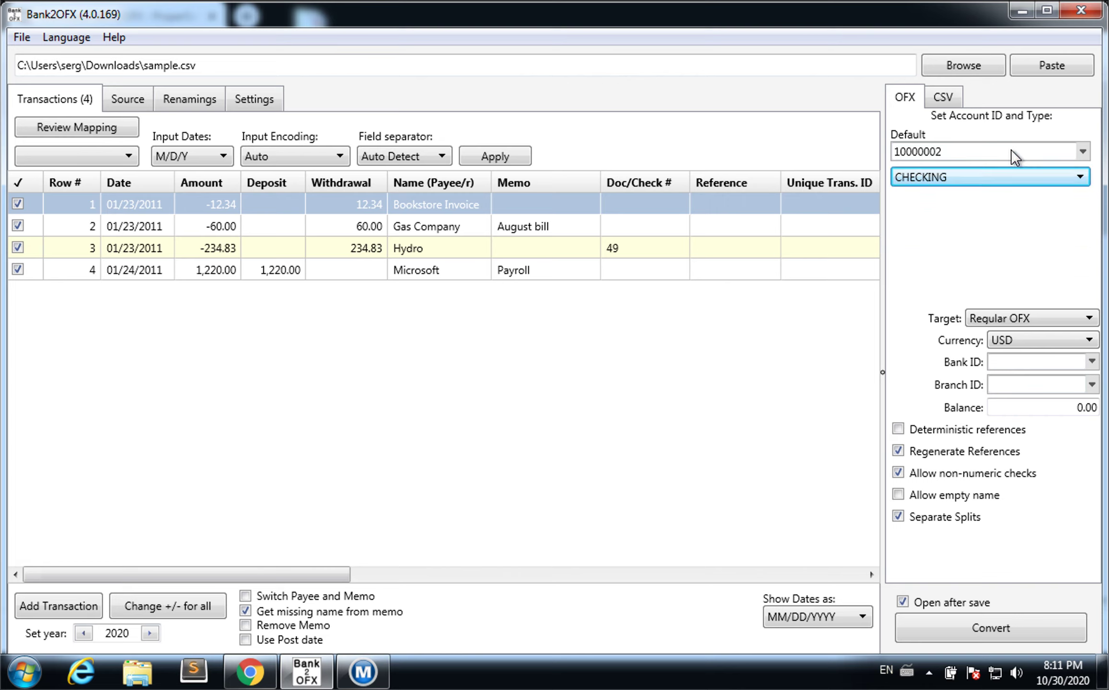
click(1005, 148)
key(BackSpace)
text(1)
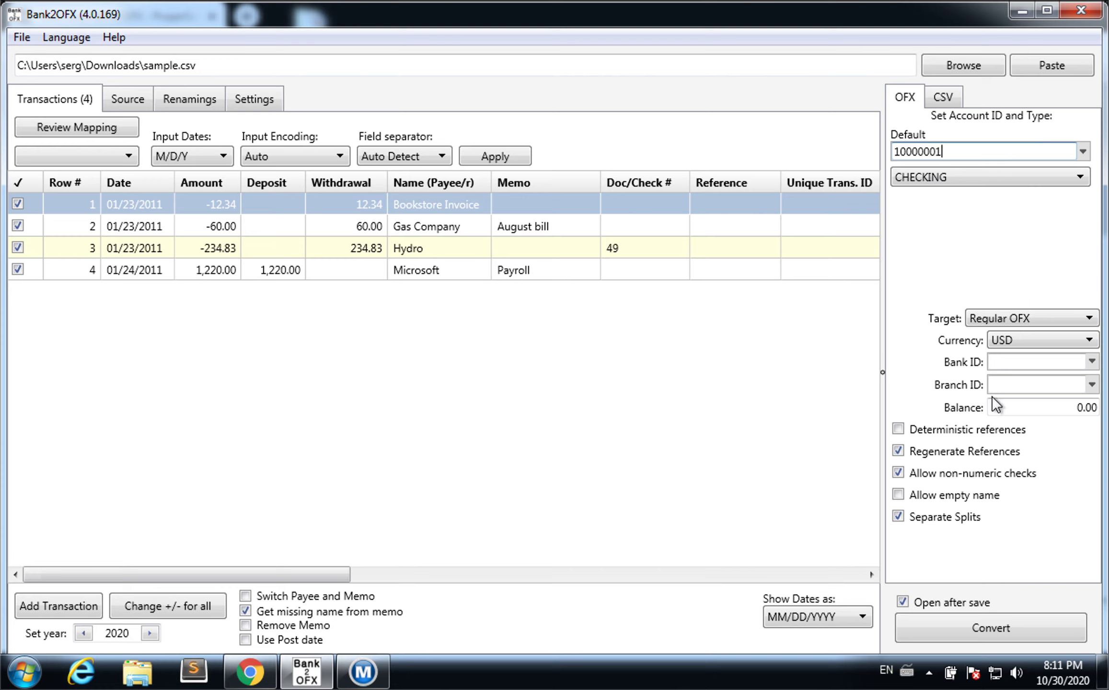
click(1067, 340)
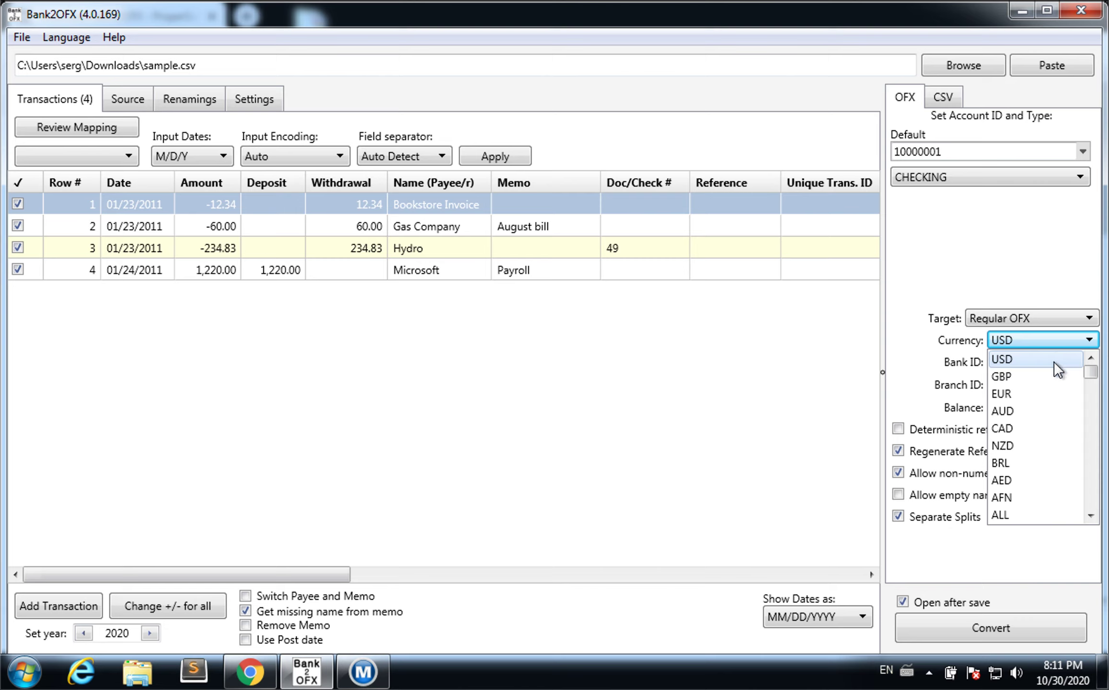
click(1089, 340)
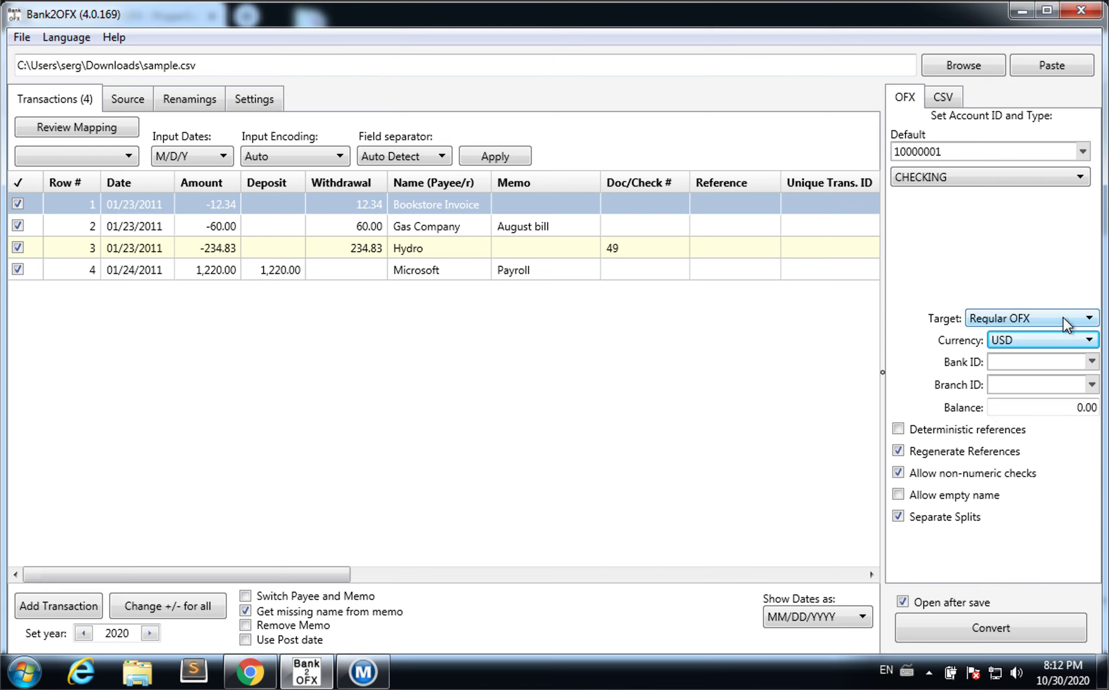
click(1032, 320)
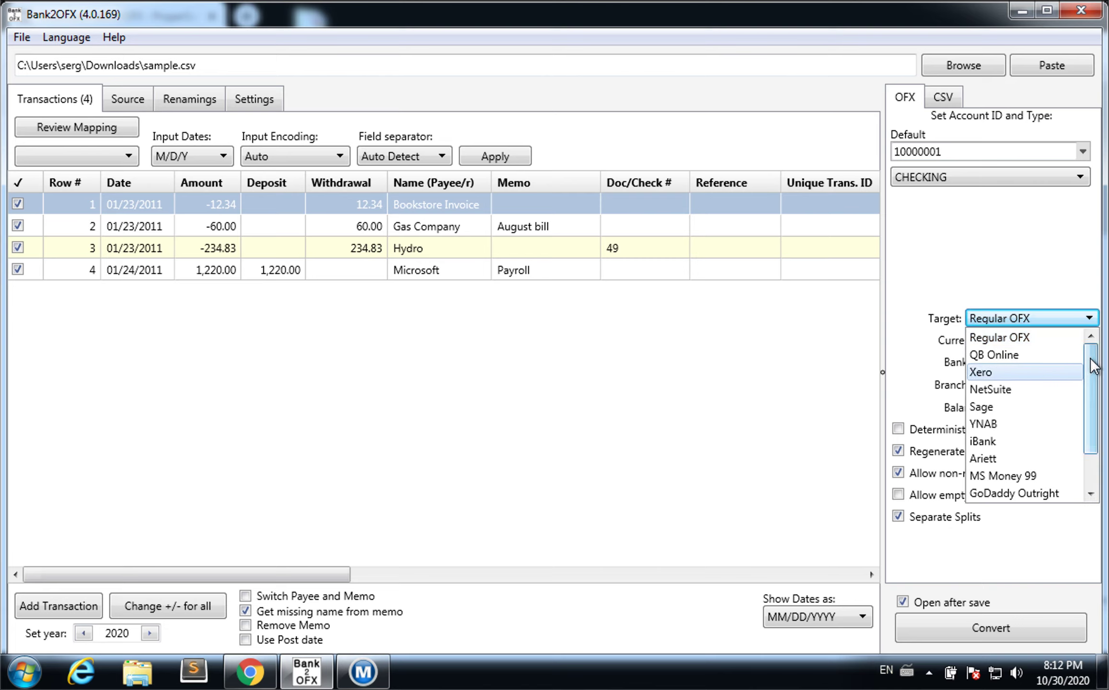
drag(1090, 410, 1094, 324)
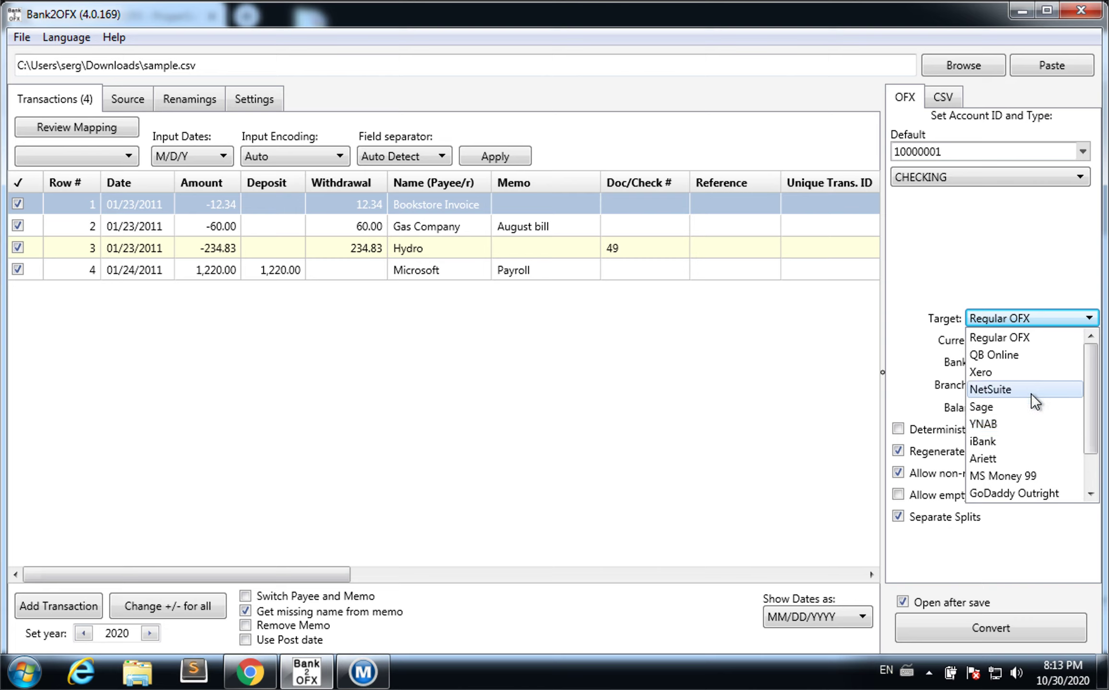
click(1052, 317)
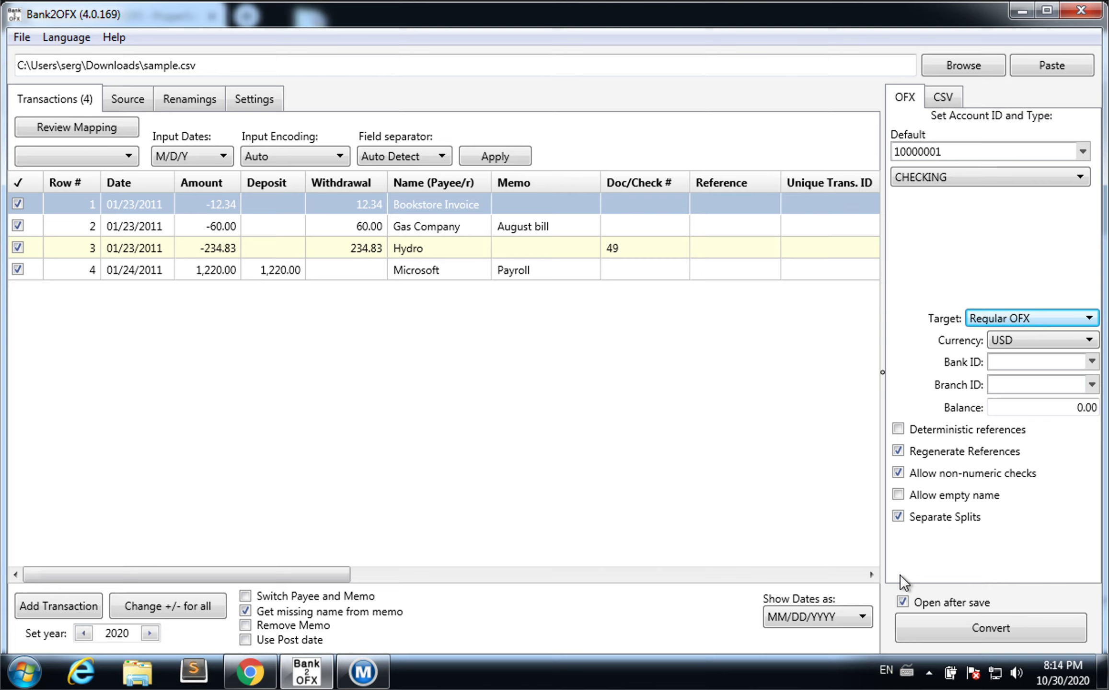
Turn off opening after save and convert the transactions to an OFX file named sample in Downloads.
click(902, 602)
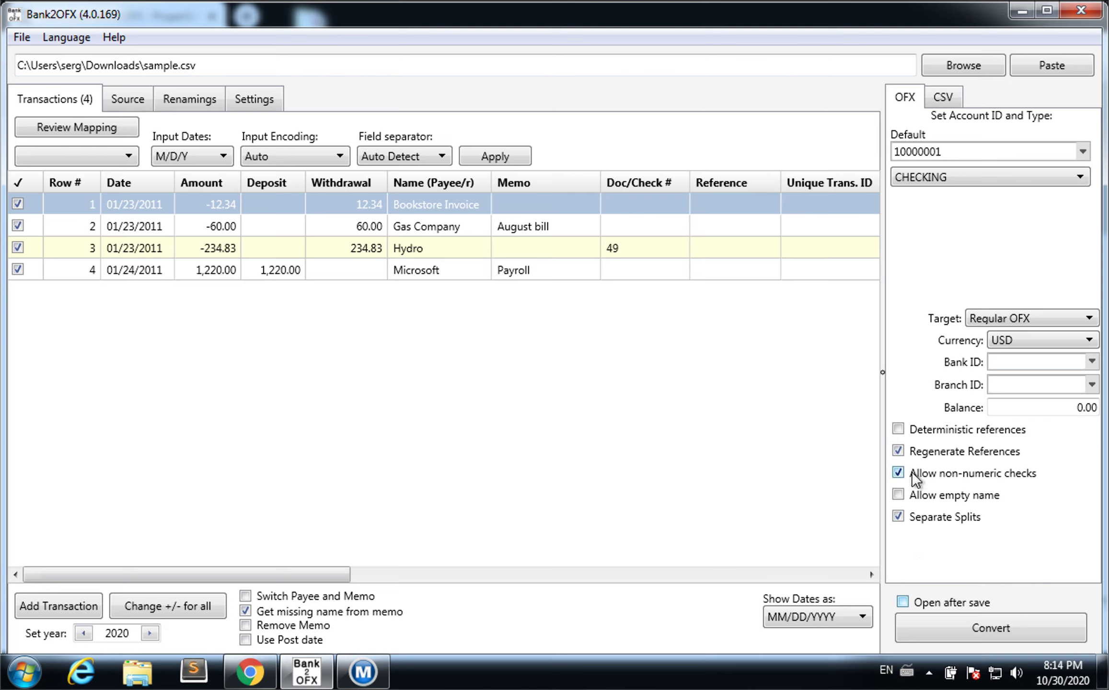
click(976, 628)
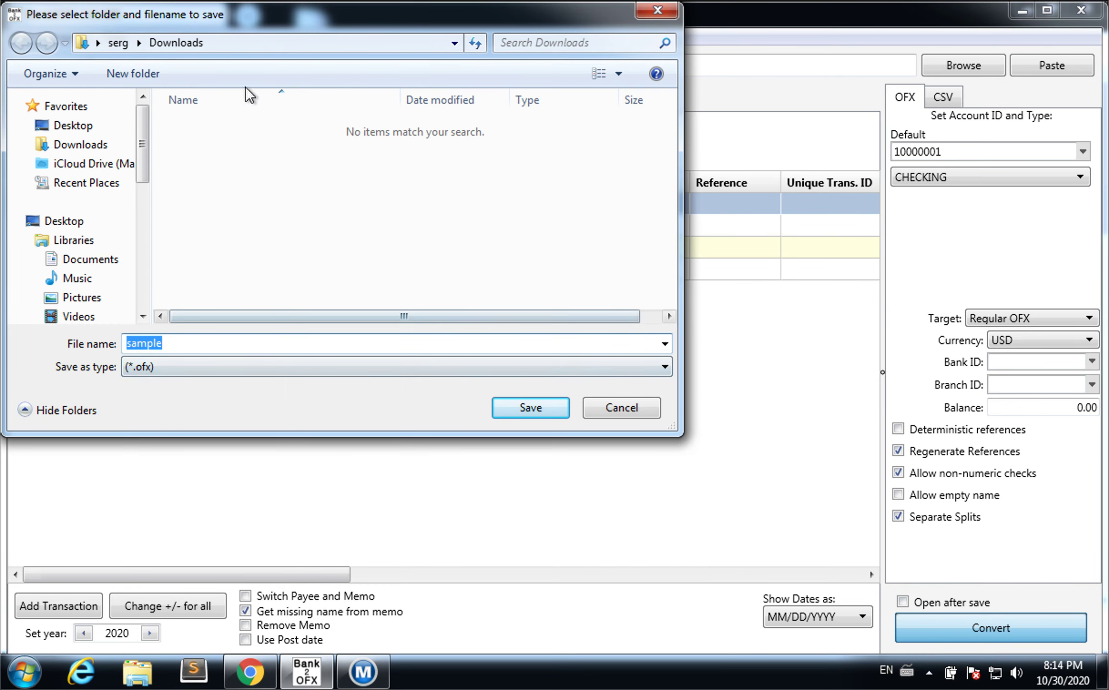
click(509, 407)
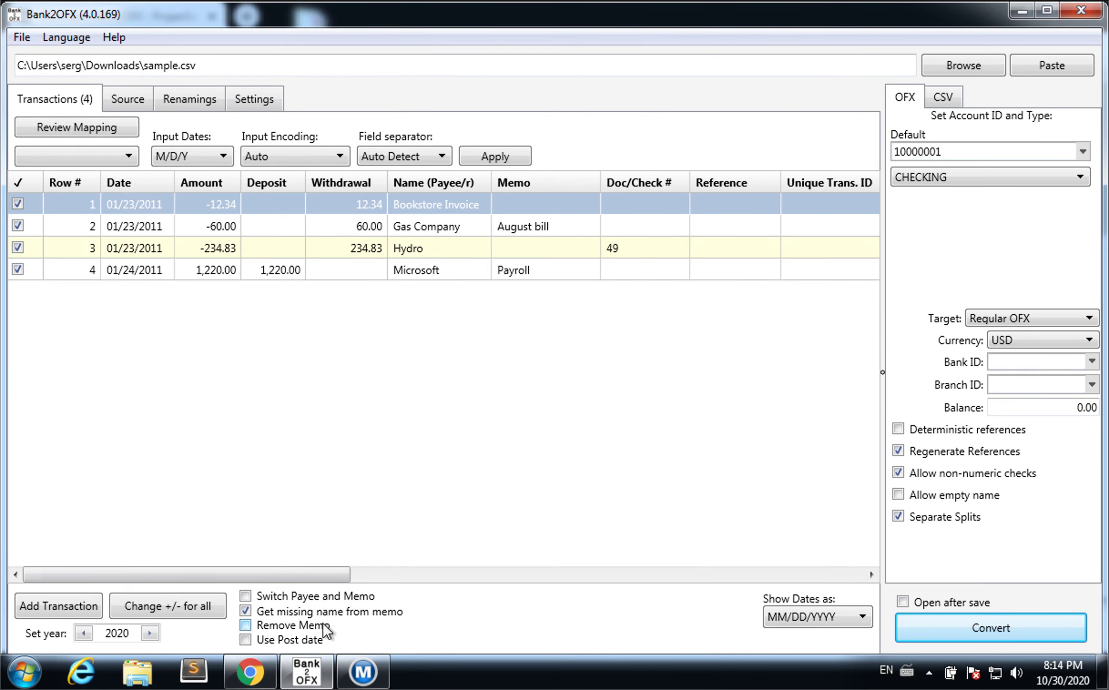
Switch to Microsoft Money and import the sample OFX file from Downloads as a downloaded statement.
mouse_move(352, 683)
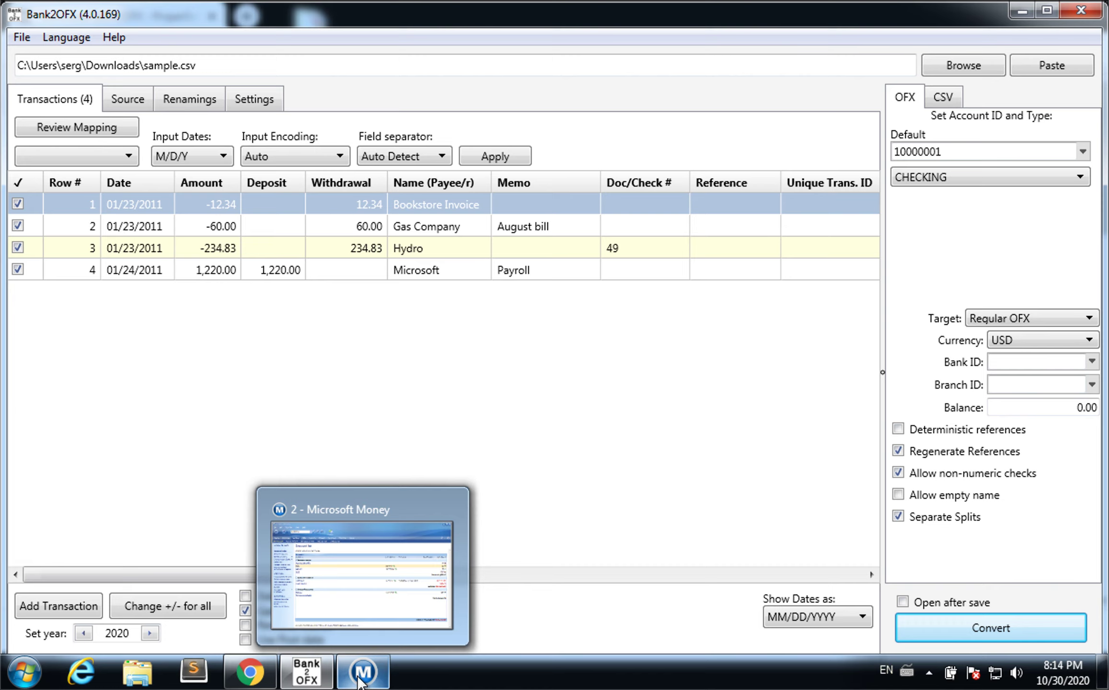
click(358, 683)
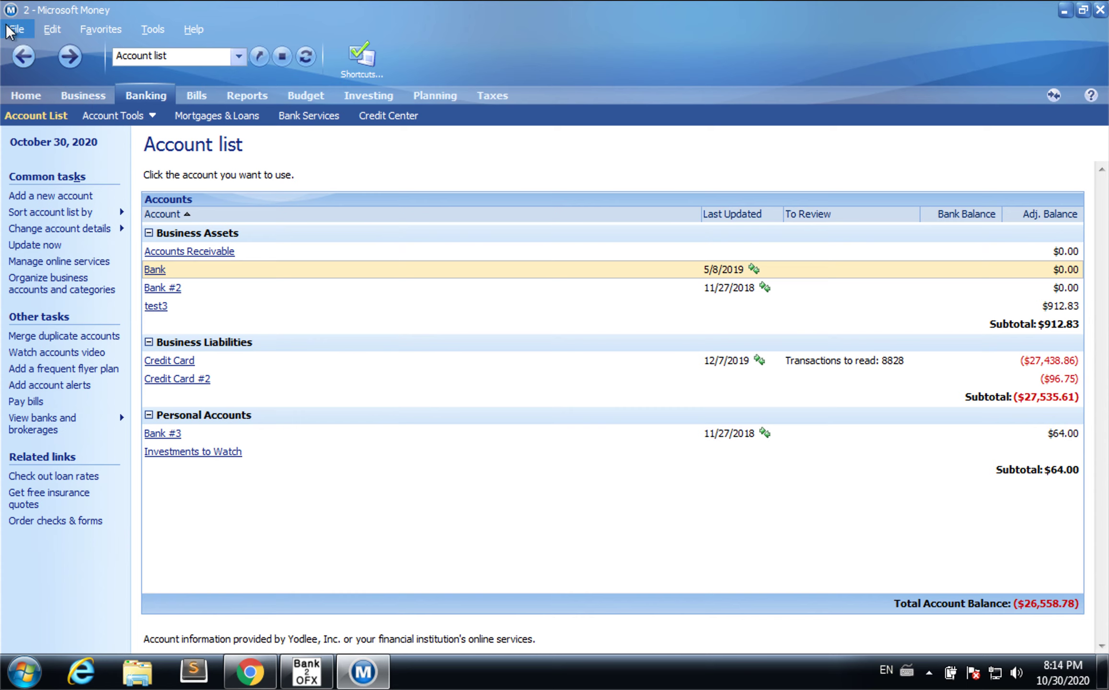
click(17, 29)
mouse_move(62, 188)
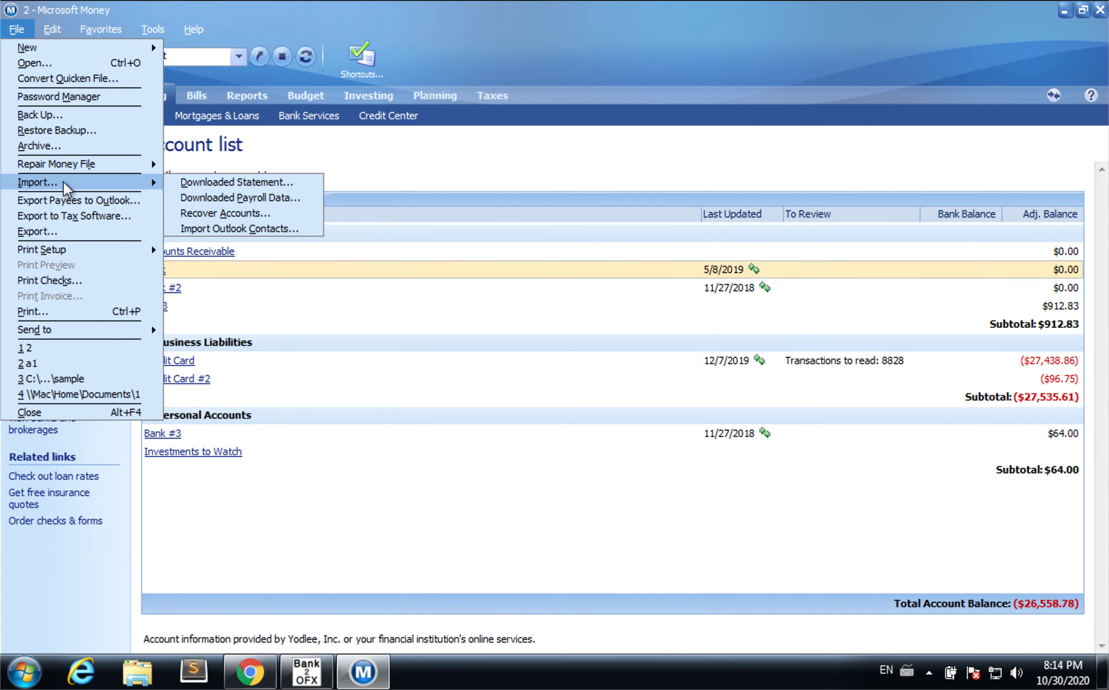
click(210, 185)
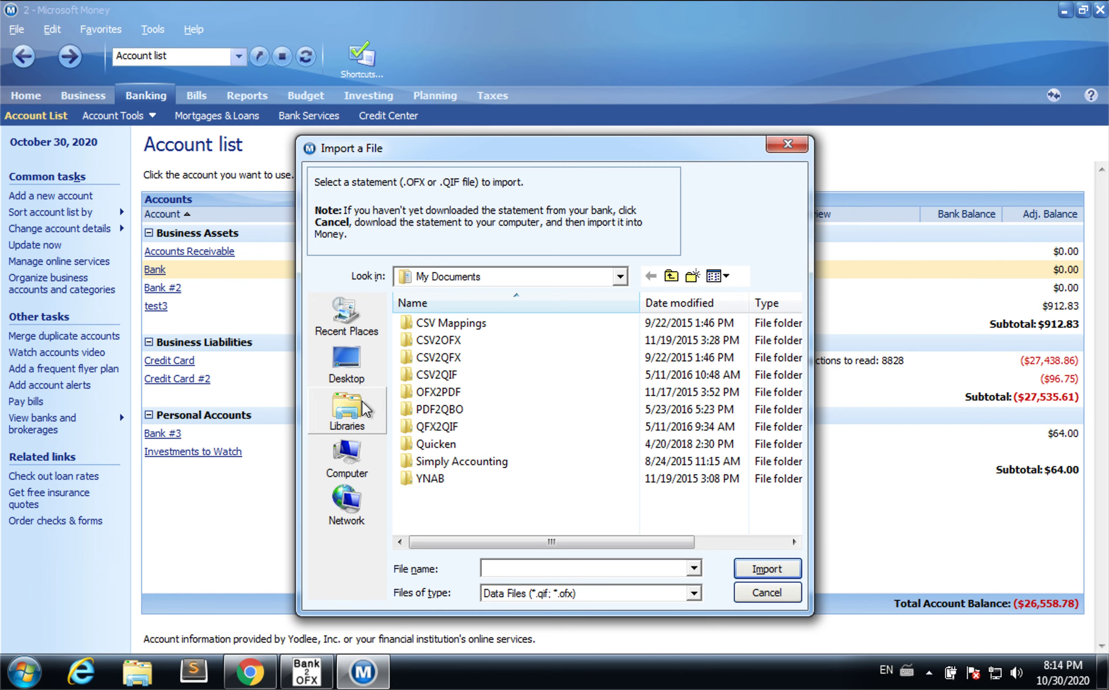
click(434, 279)
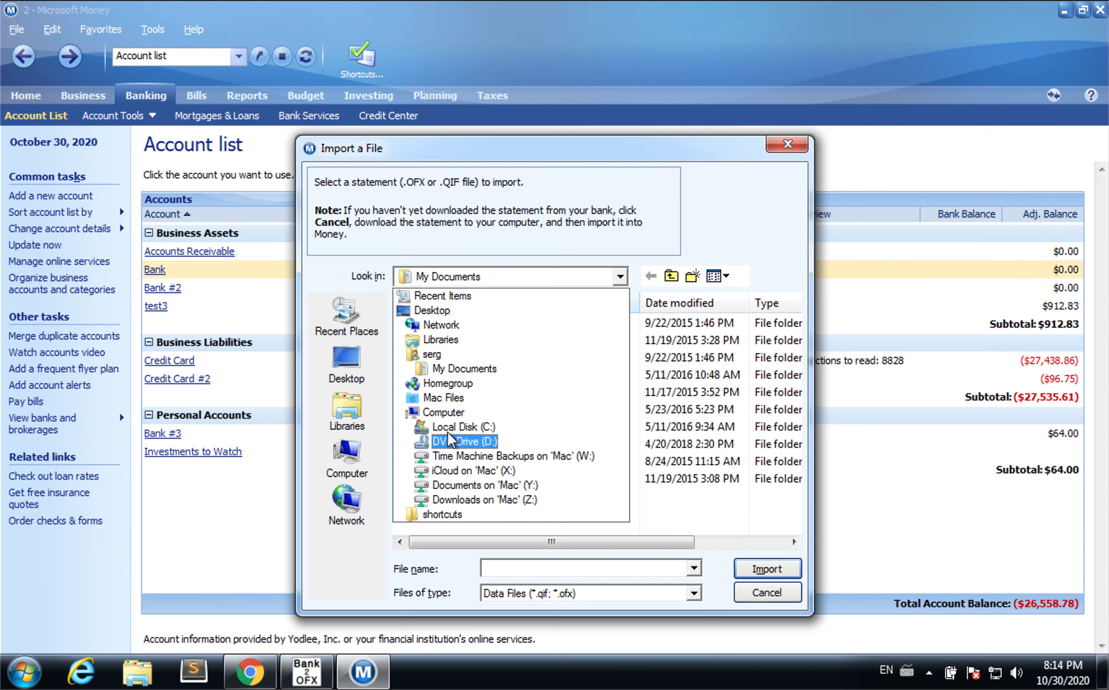
click(444, 357)
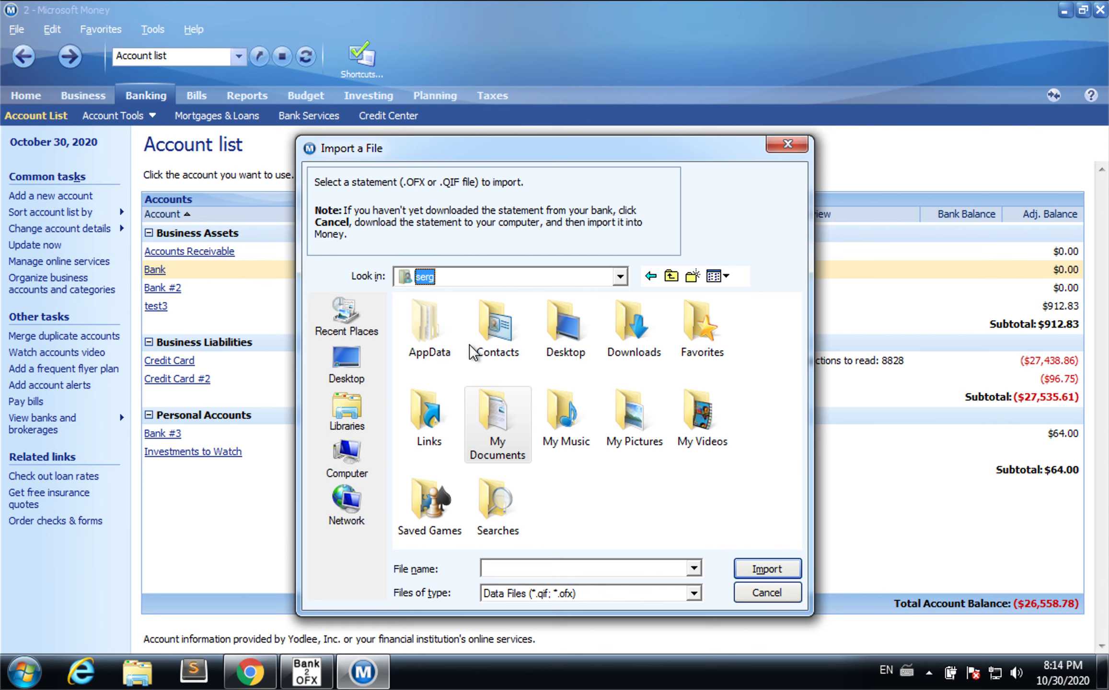
double_click(638, 336)
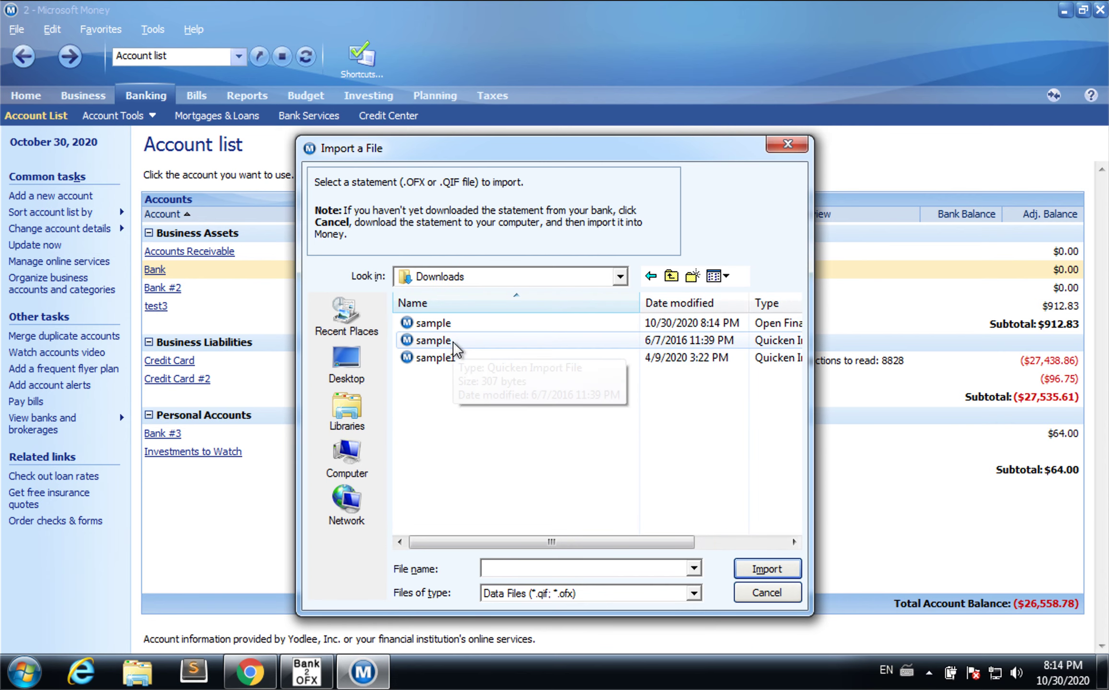
click(446, 324)
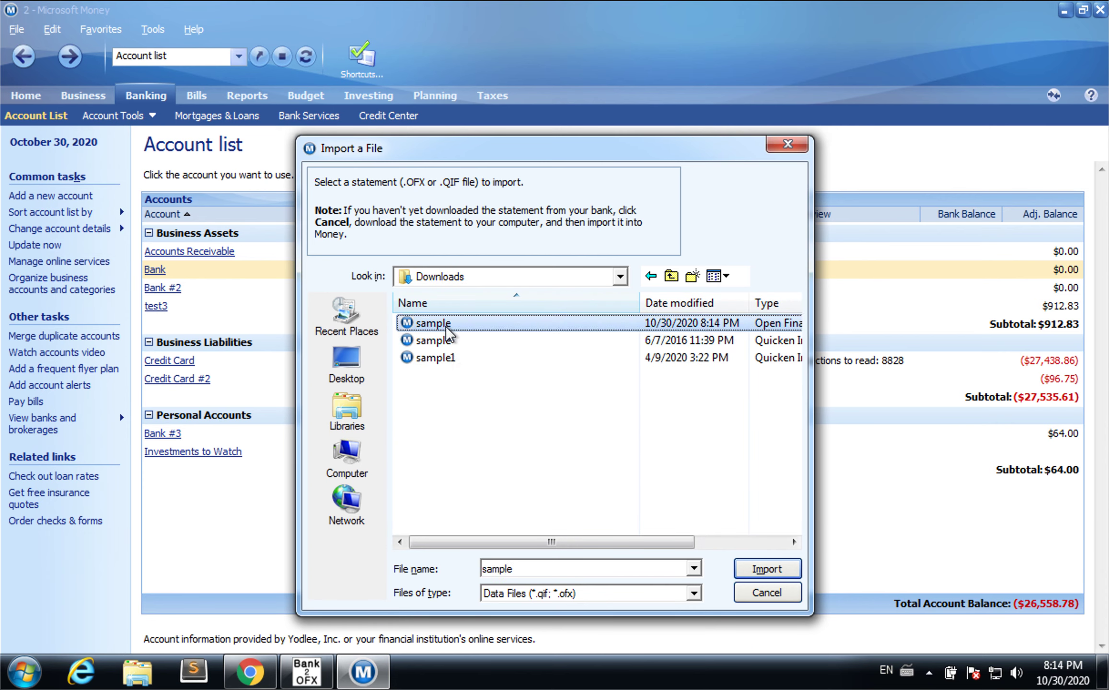
click(757, 570)
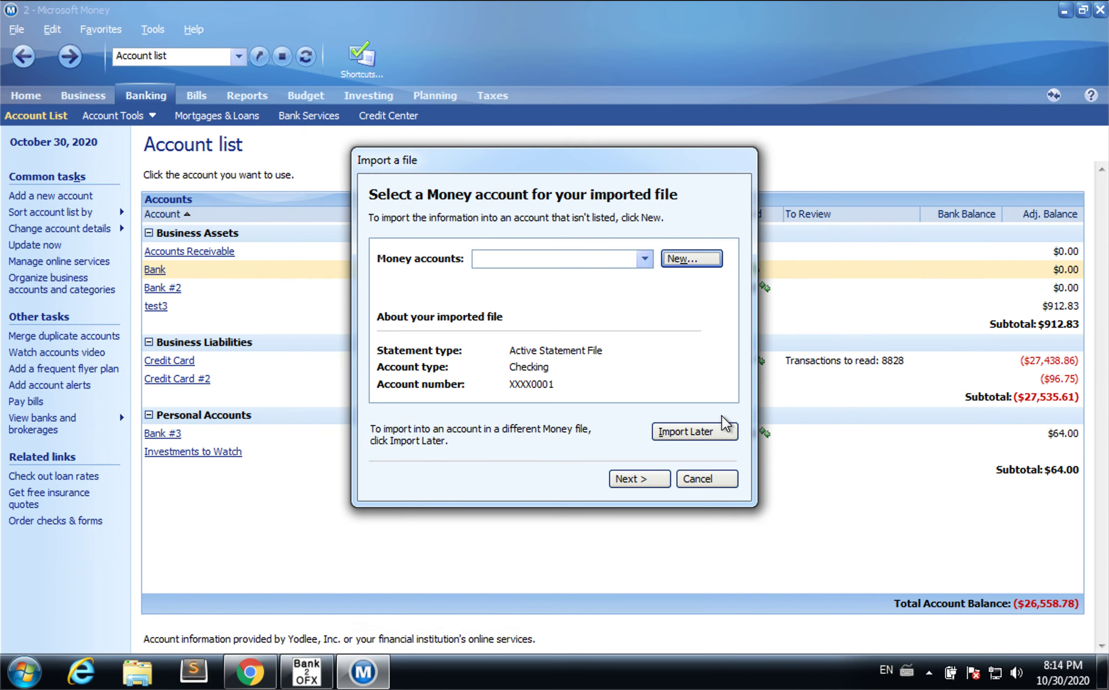
Assign the imported file to the Money account Bank and finish the import.
click(573, 261)
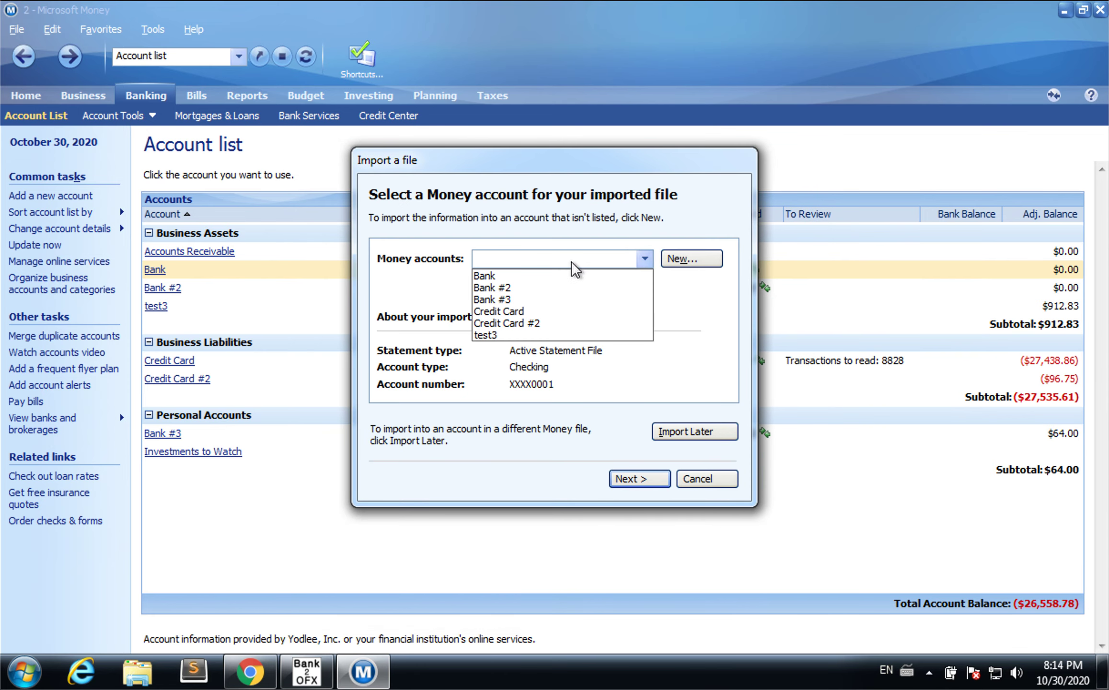
click(499, 278)
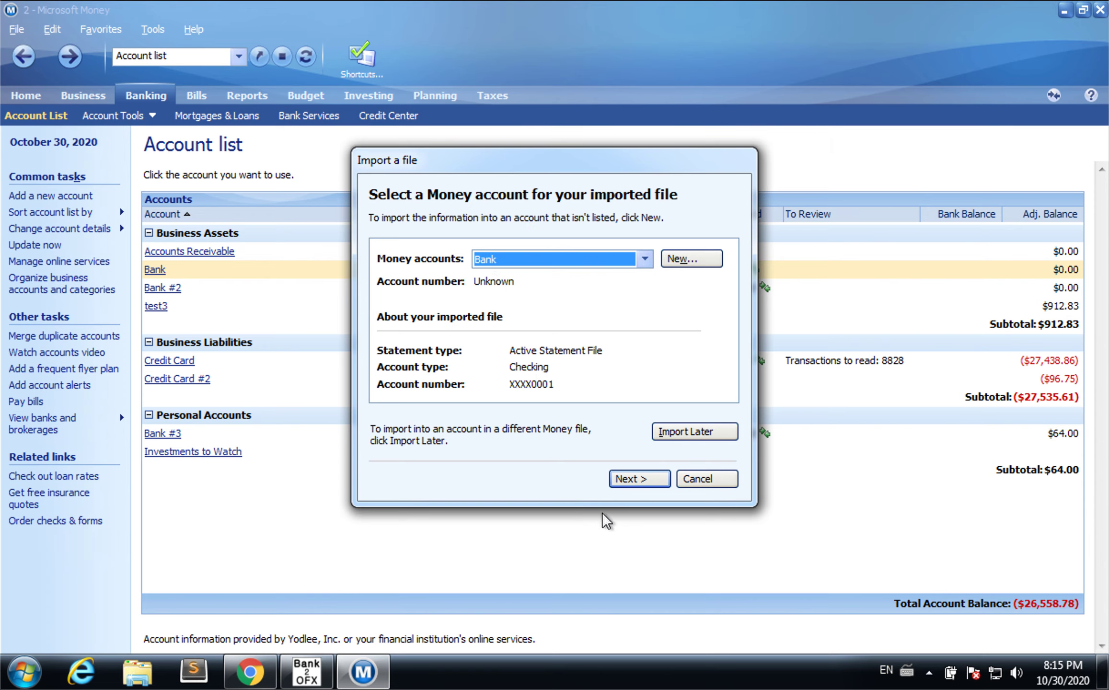
click(645, 479)
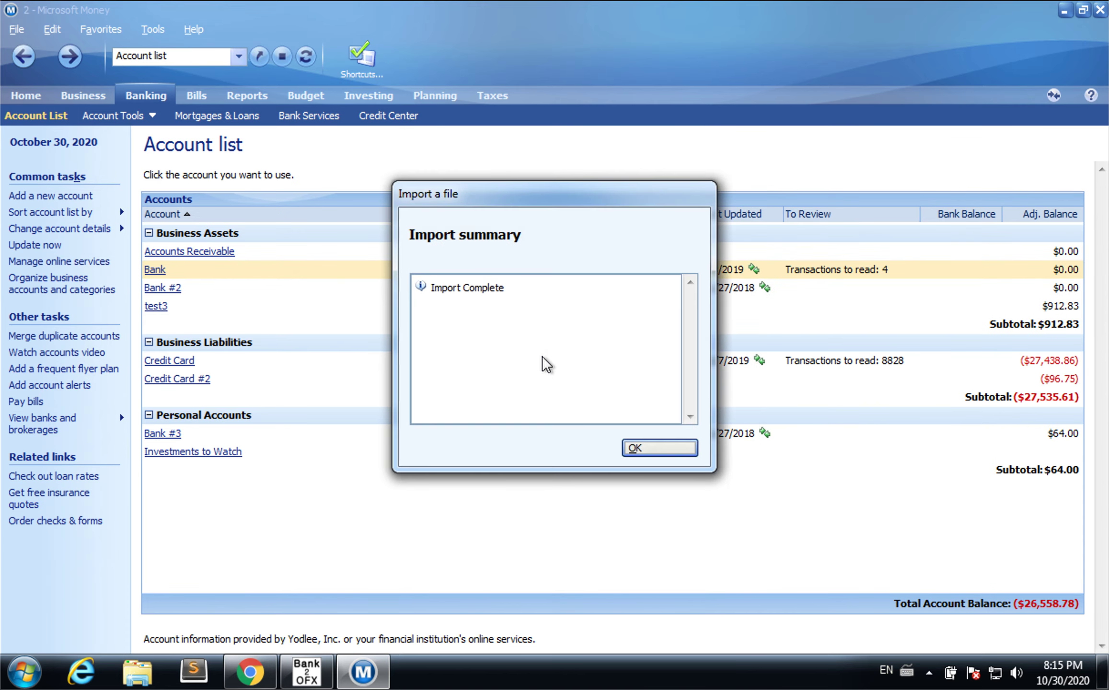
click(639, 448)
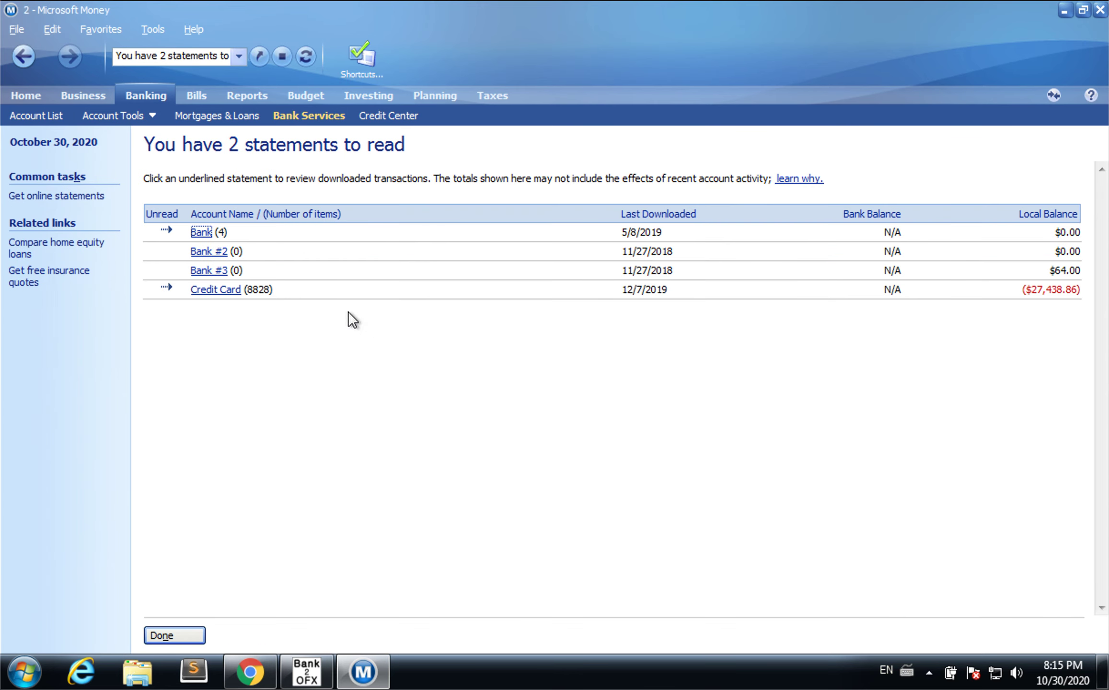
Open the Bank account's downloaded statement and set its register to show transactions from all dates.
click(199, 233)
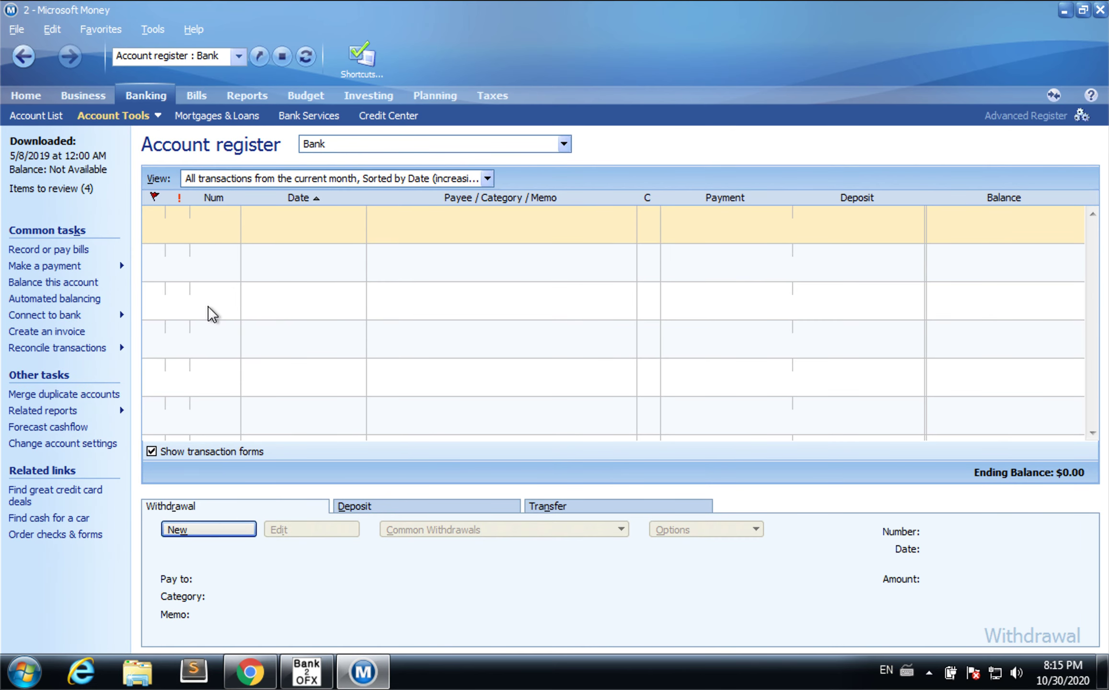
click(322, 179)
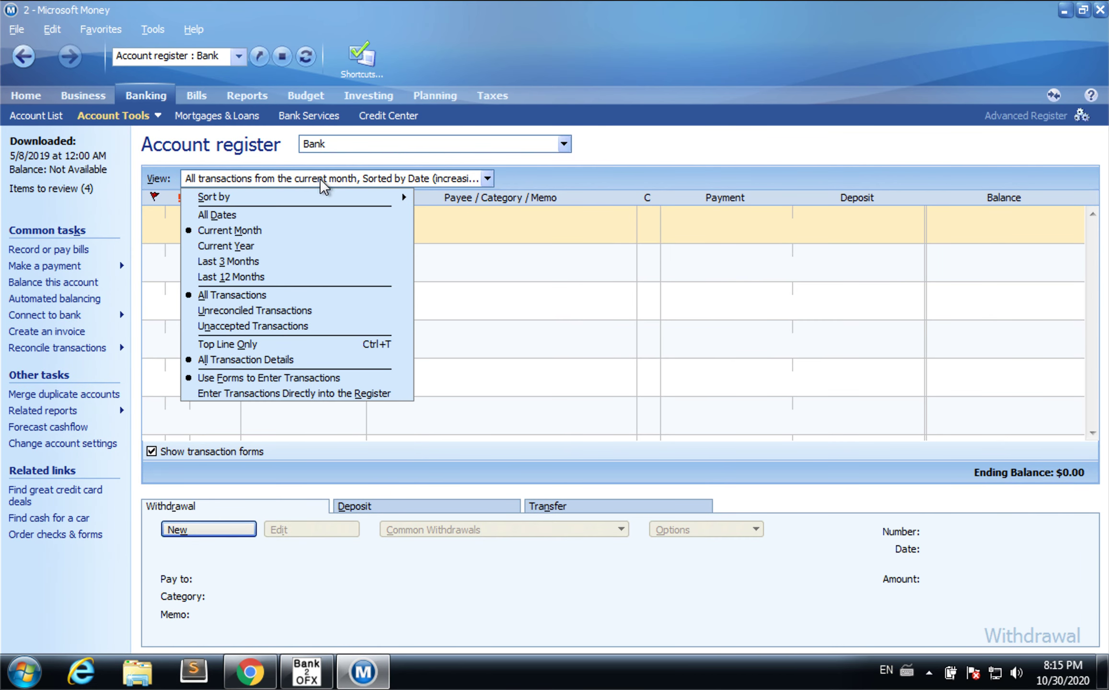
click(240, 221)
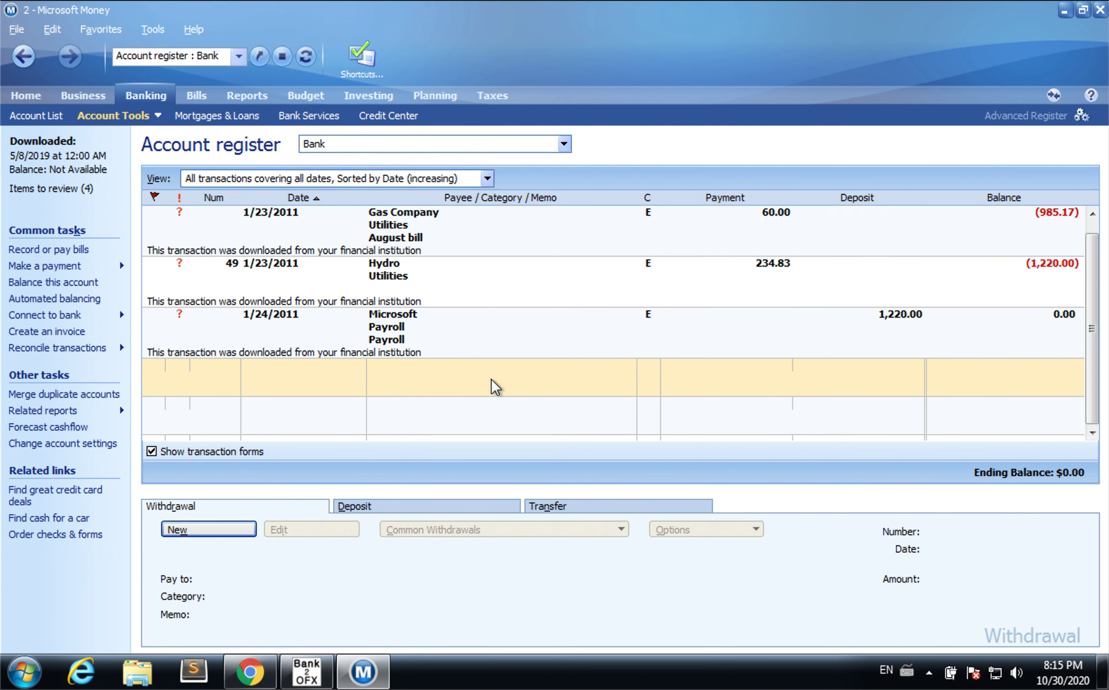